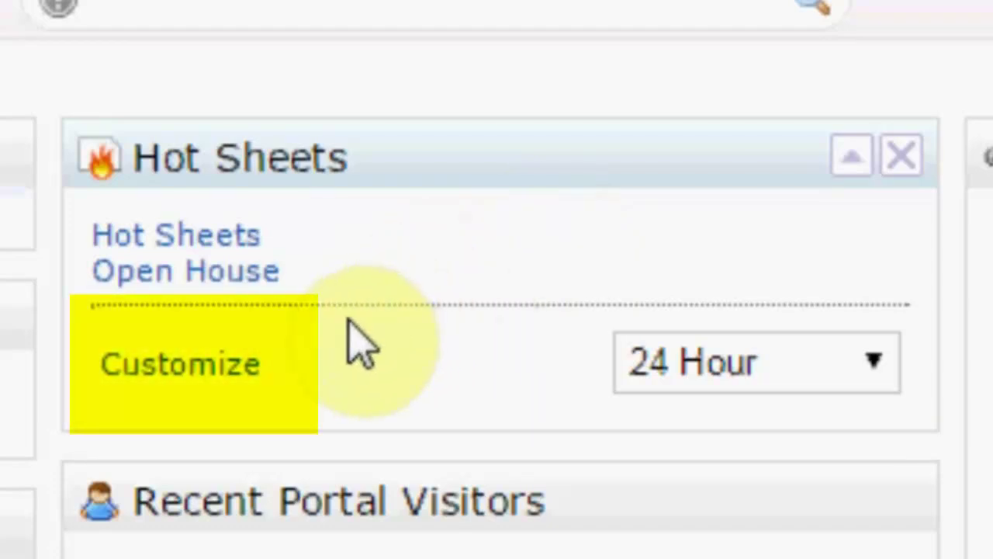
From the Hot Sheets widget's Customize page, start adding a new hot sheet.
click(239, 365)
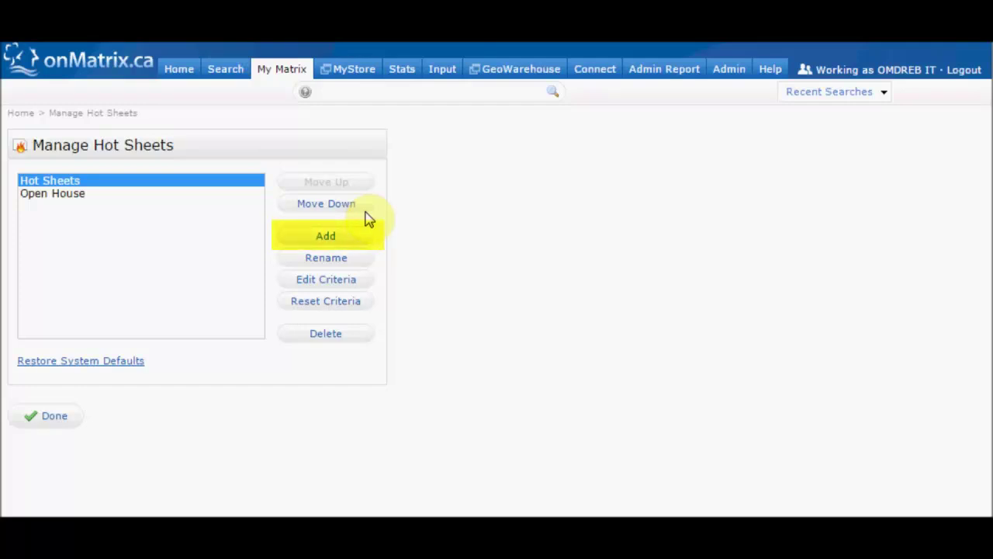
click(330, 236)
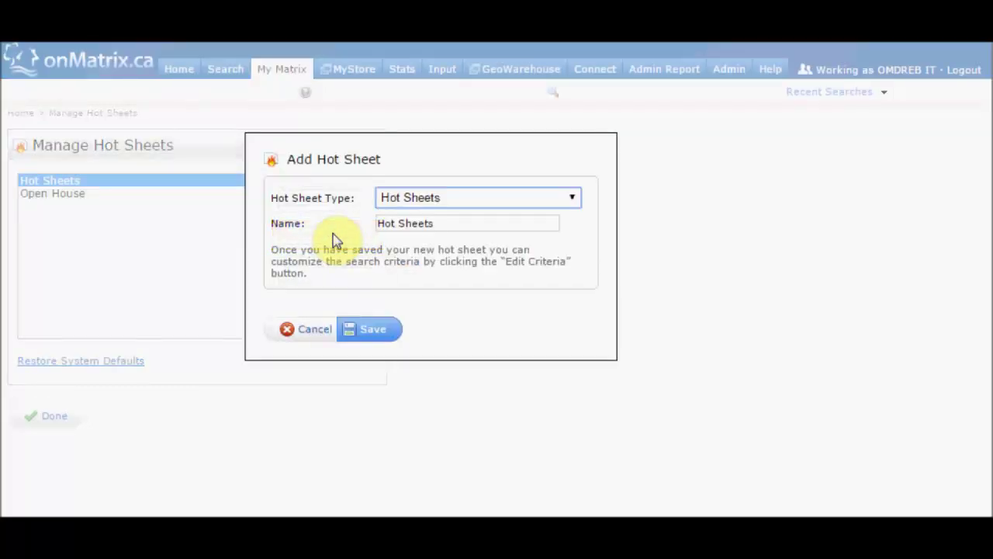
Create a hot sheet of type Hot Sheets named 'Bronte Creek' and save it.
click(572, 199)
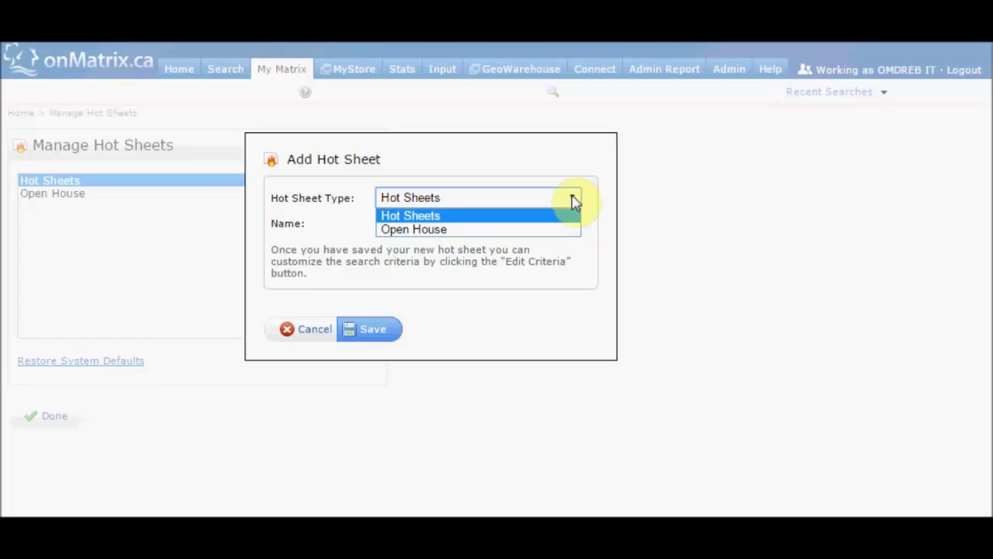
click(572, 201)
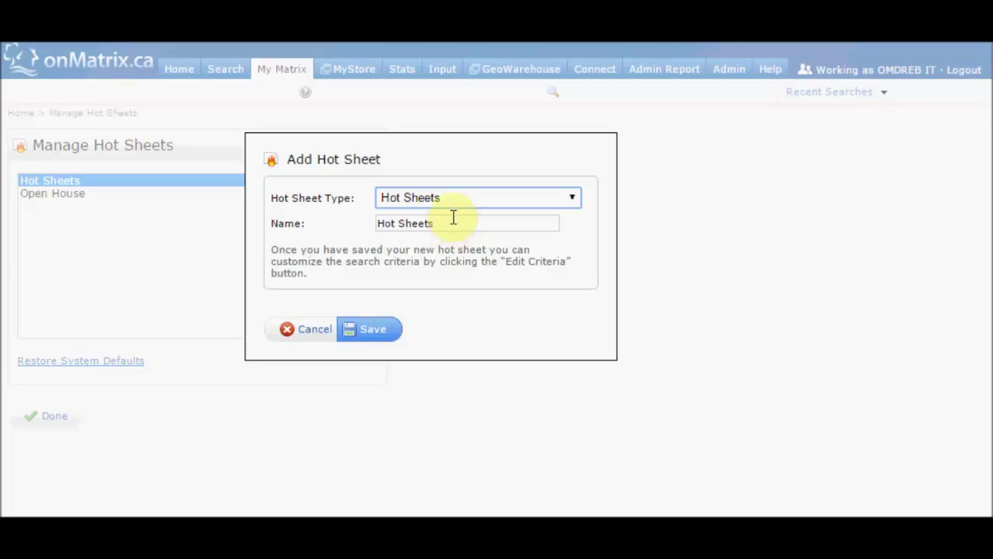
drag(459, 221, 317, 231)
text(B)
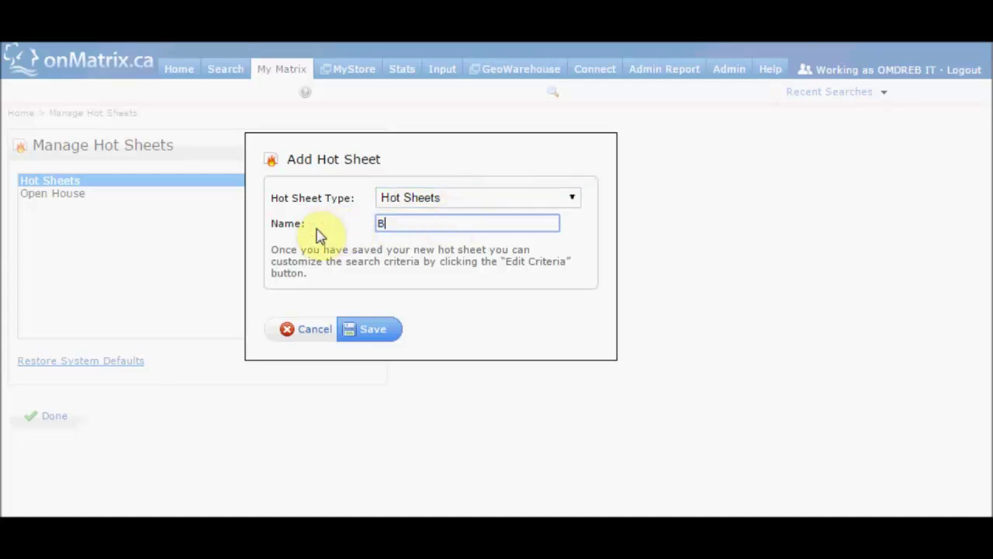
text(ronte Creek)
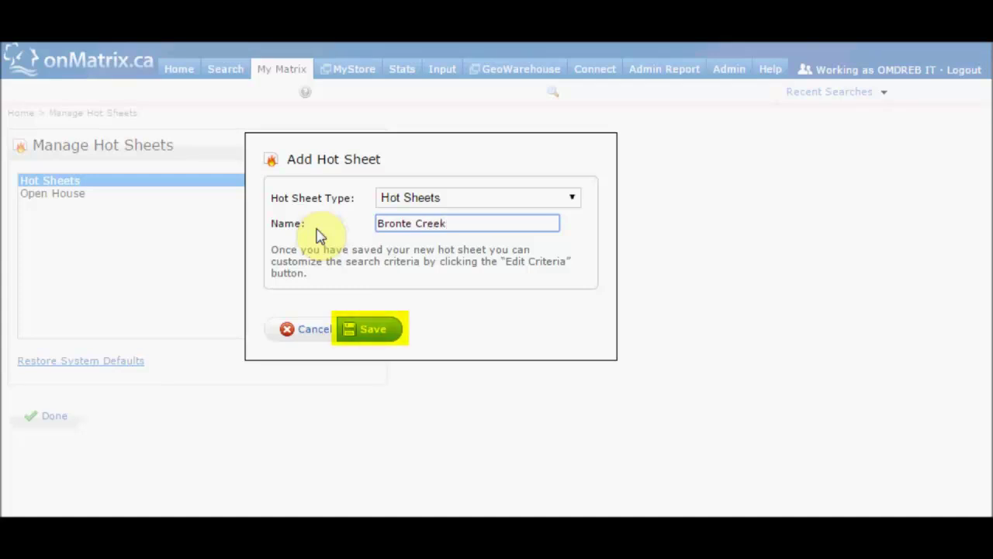
click(372, 332)
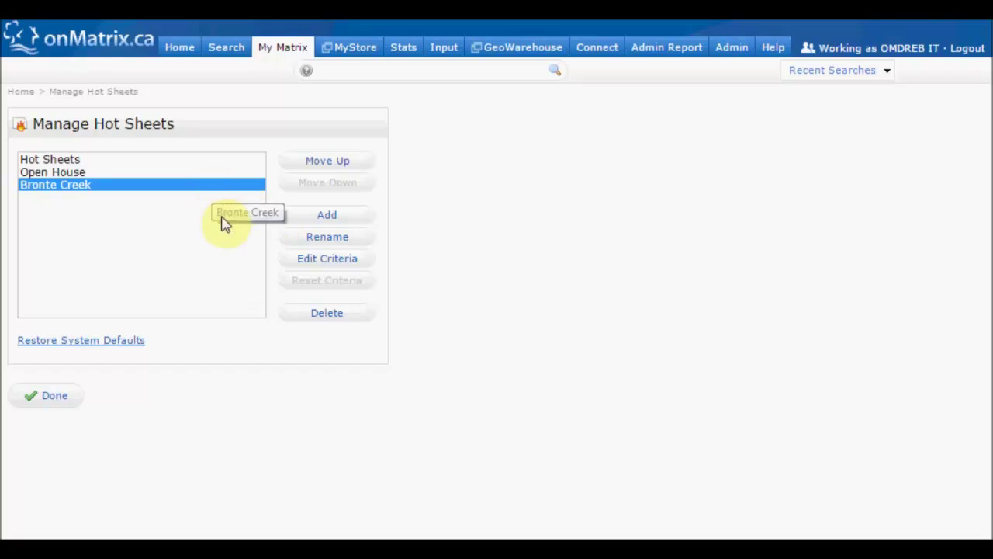
Restrict Bronte Creek's criteria to district OA Oakville and sub-district BC Bronte Creek, then save.
click(339, 264)
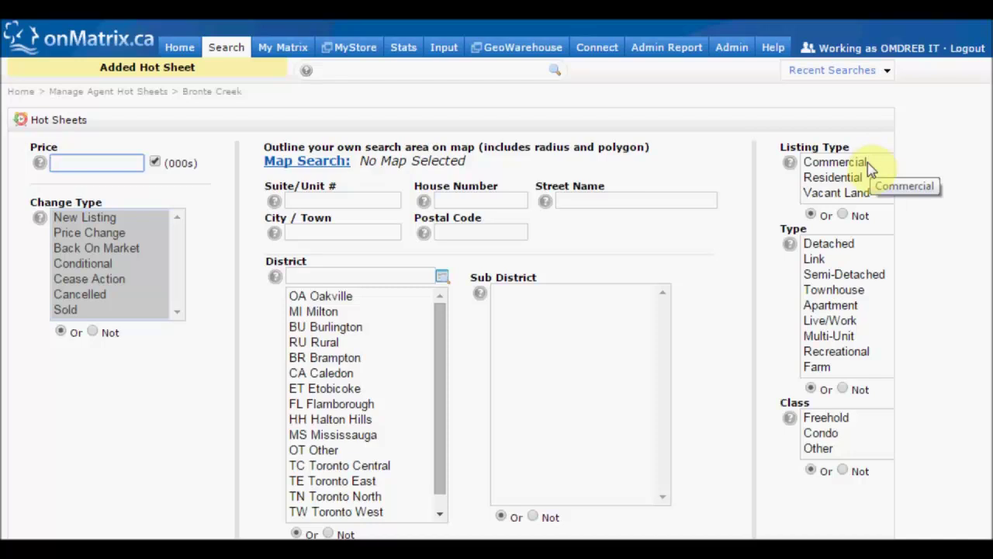
click(330, 297)
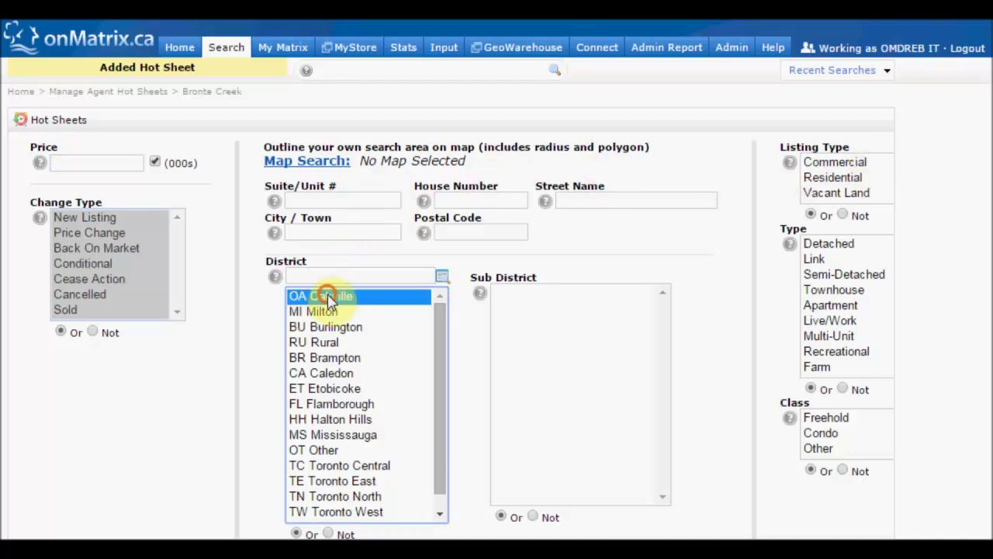
click(541, 287)
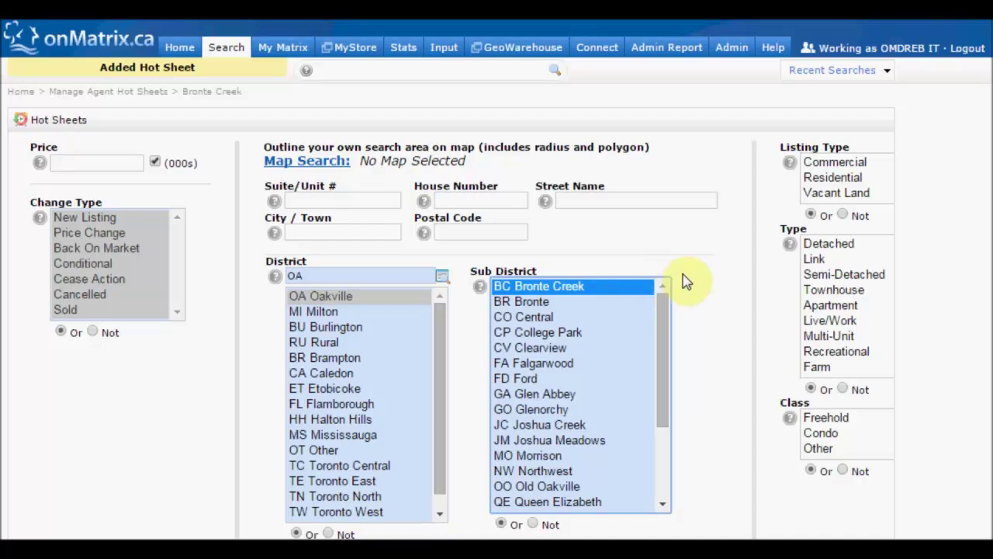
scroll(687, 282, down, 1)
click(183, 496)
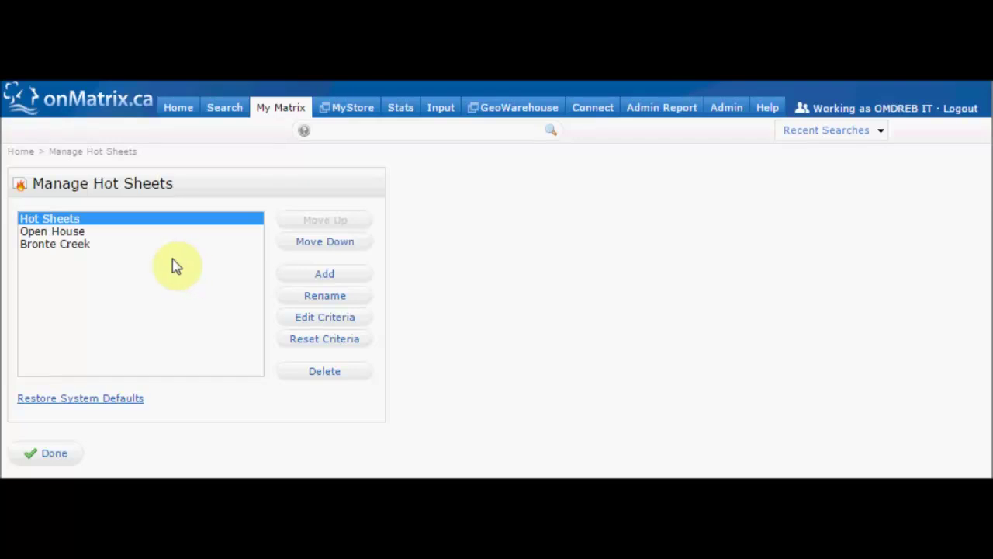
On the Home dashboard, switch the Hot Sheets widget's time period to 3 Day.
click(180, 109)
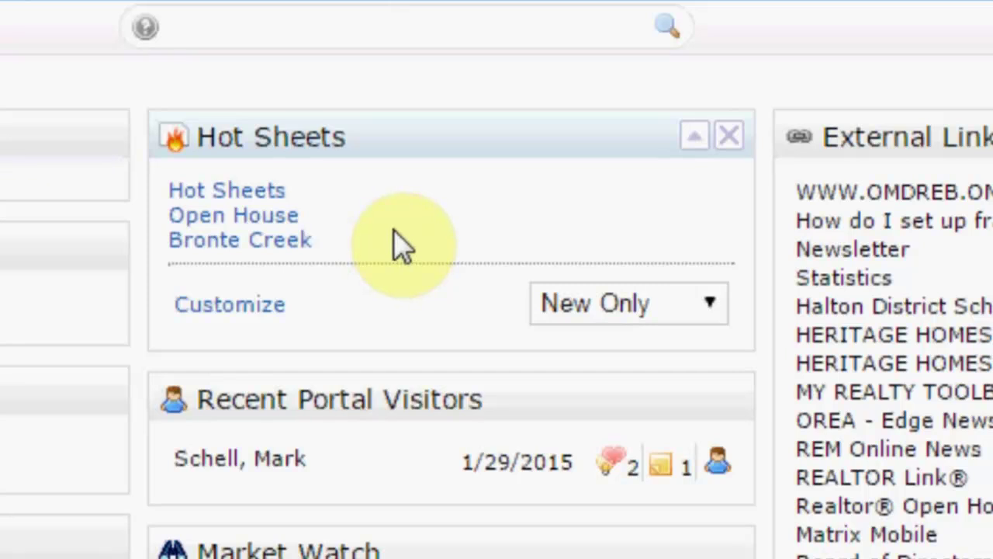
click(665, 312)
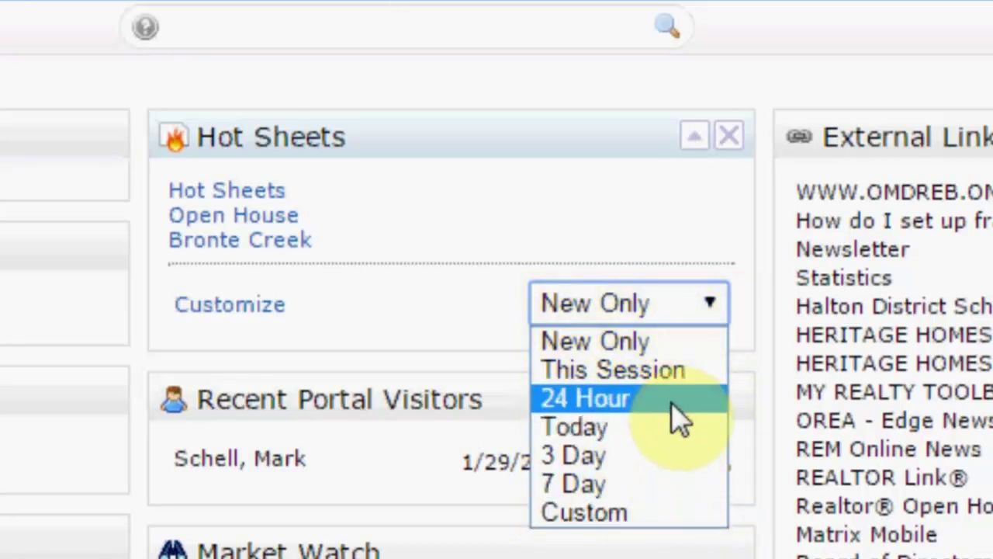
click(658, 455)
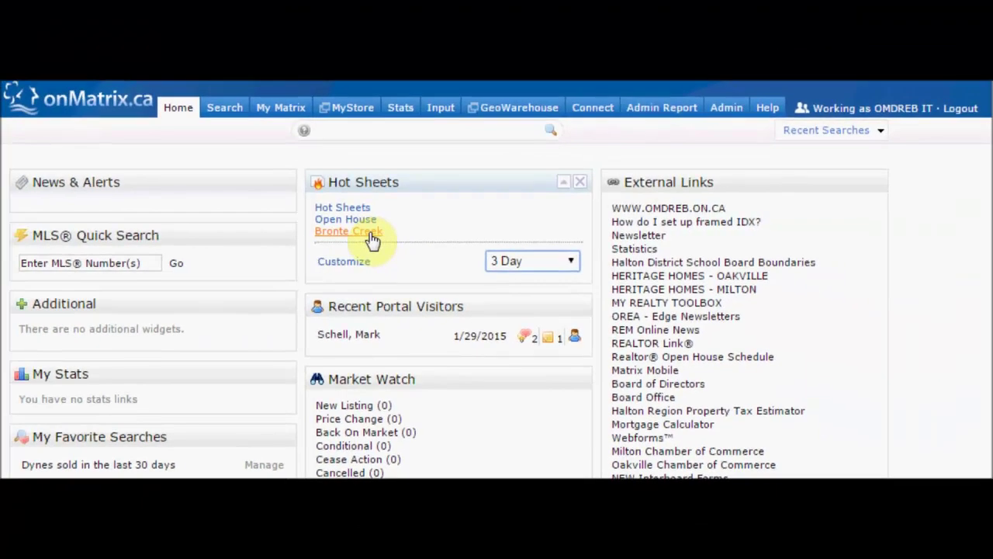
click(371, 235)
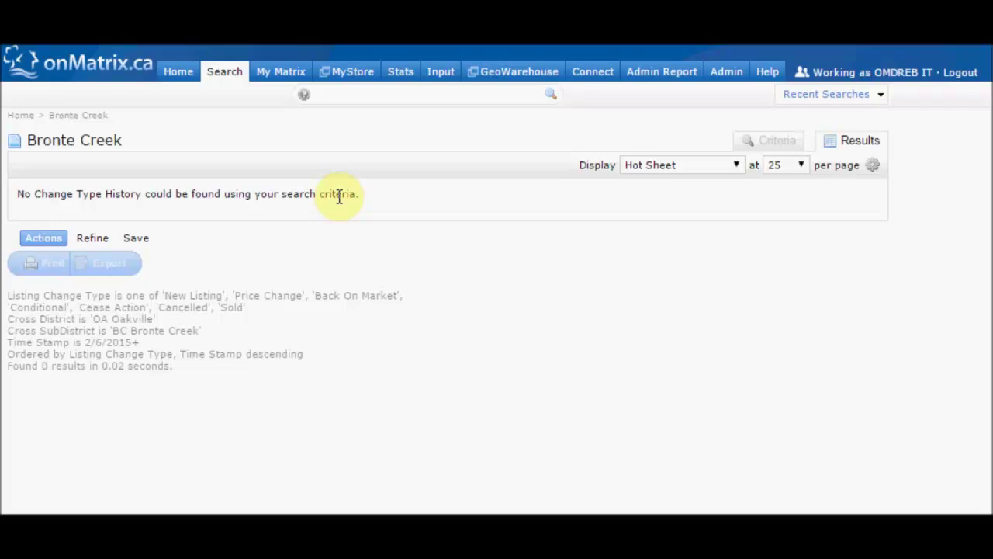
click(182, 80)
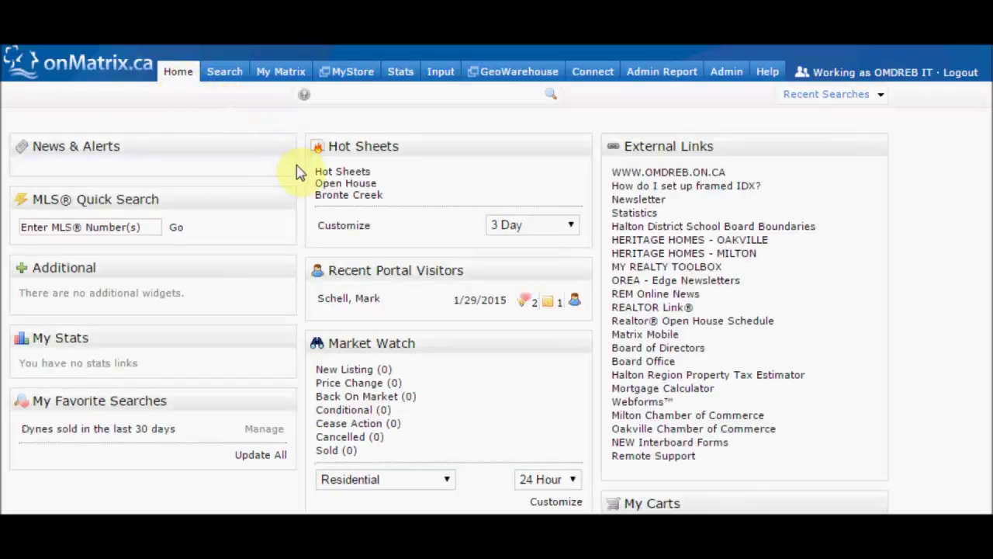
Add an Open House-type hot sheet named 'Milton Open Houses' and save it.
click(335, 233)
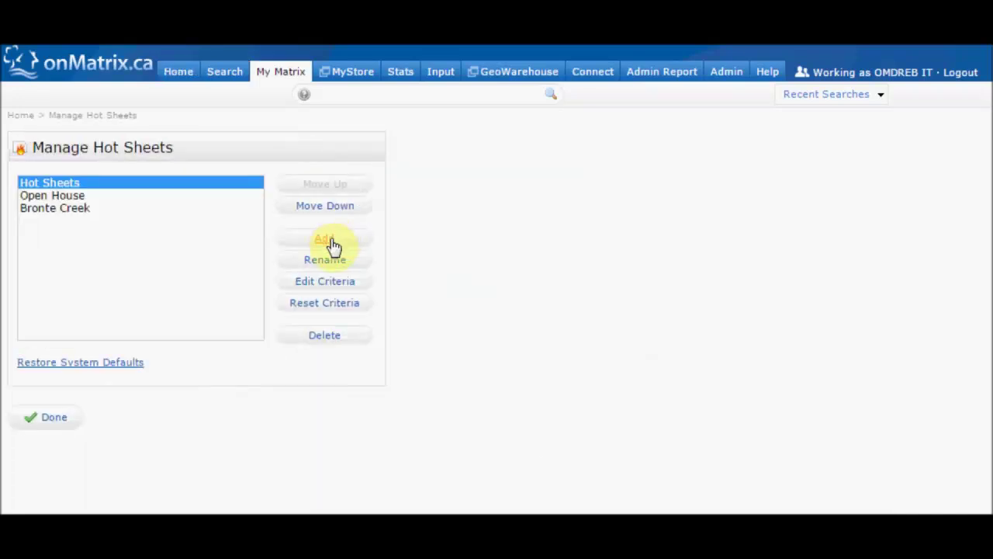
click(332, 243)
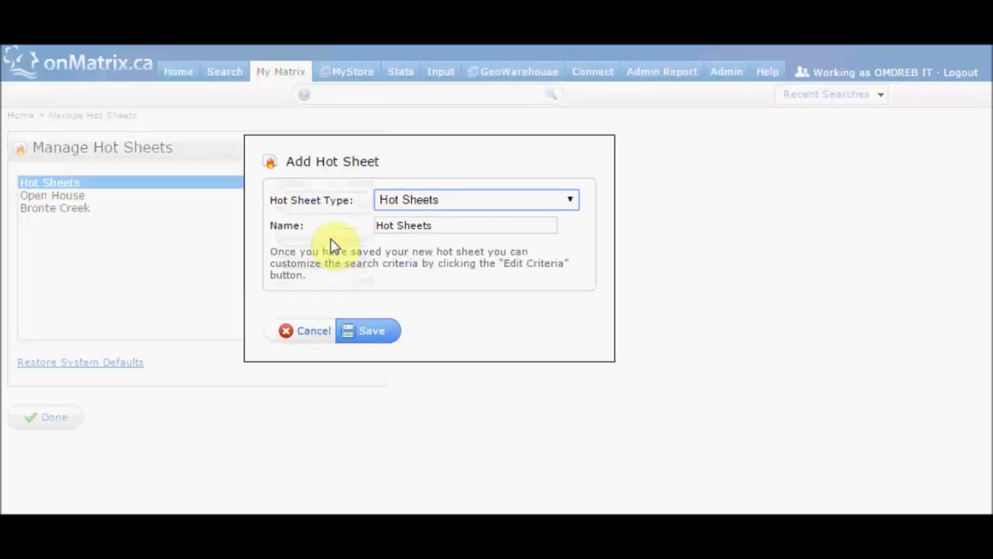
click(514, 202)
click(508, 229)
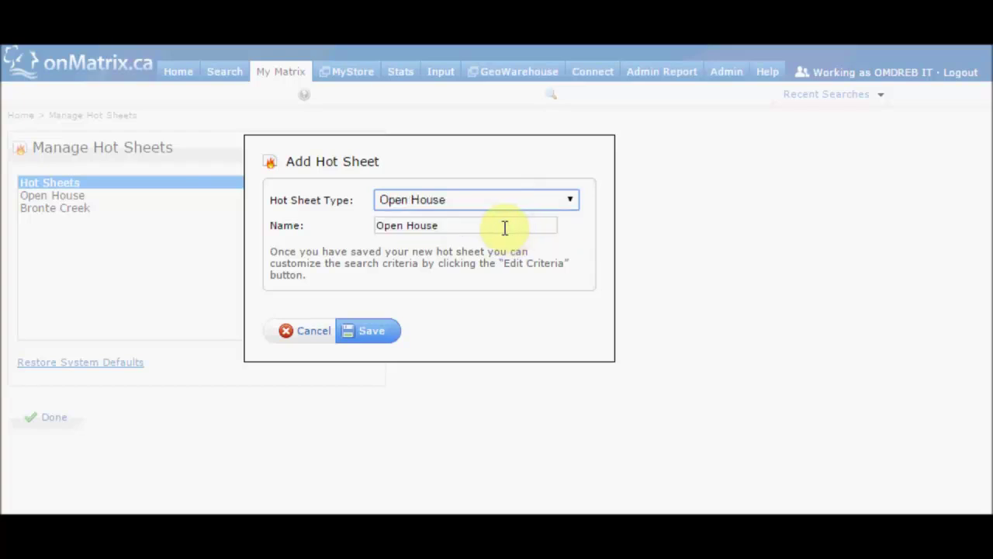
triple_click(505, 225)
text(M)
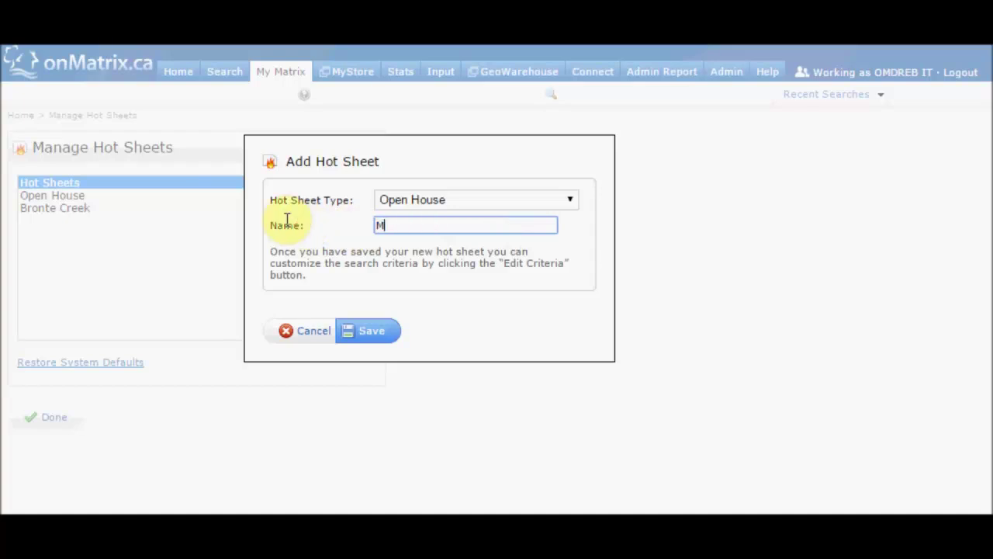
text(ilton Open Houses)
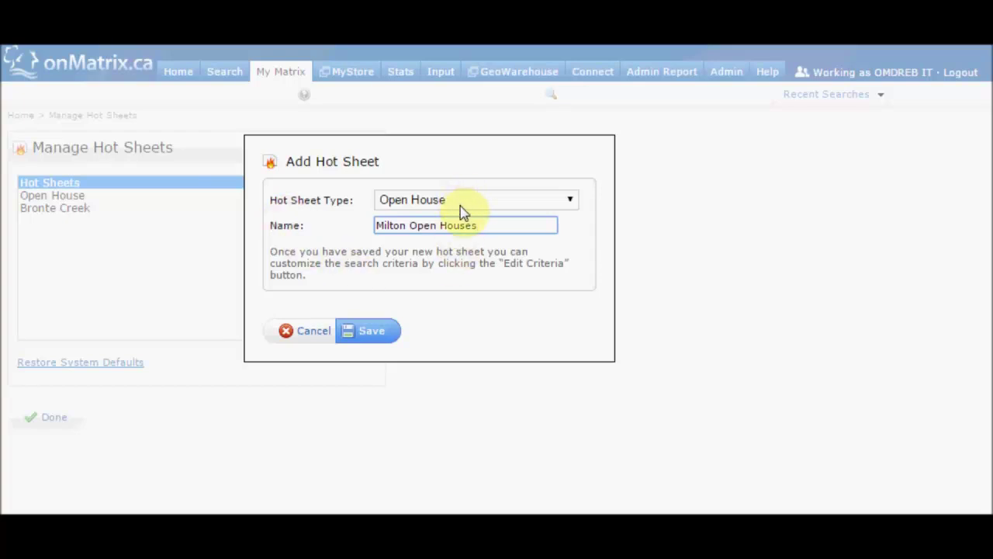
click(379, 335)
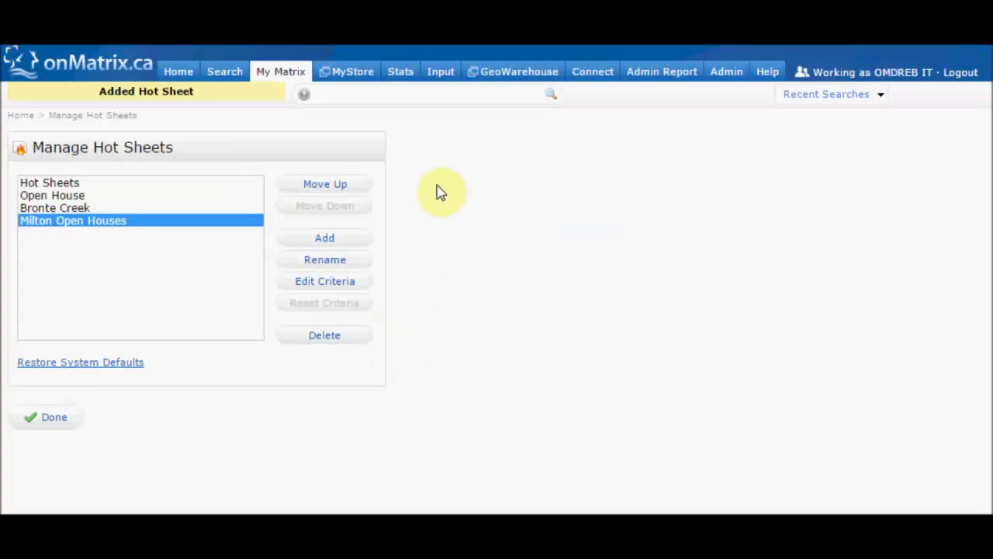
click(122, 225)
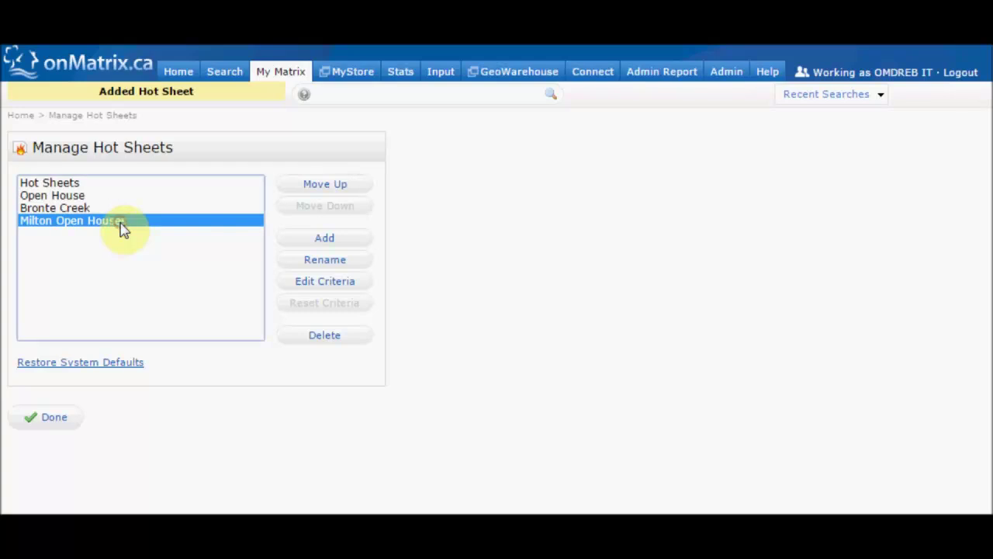
Limit Milton Open Houses' criteria to the MI Milton district and save it.
click(342, 285)
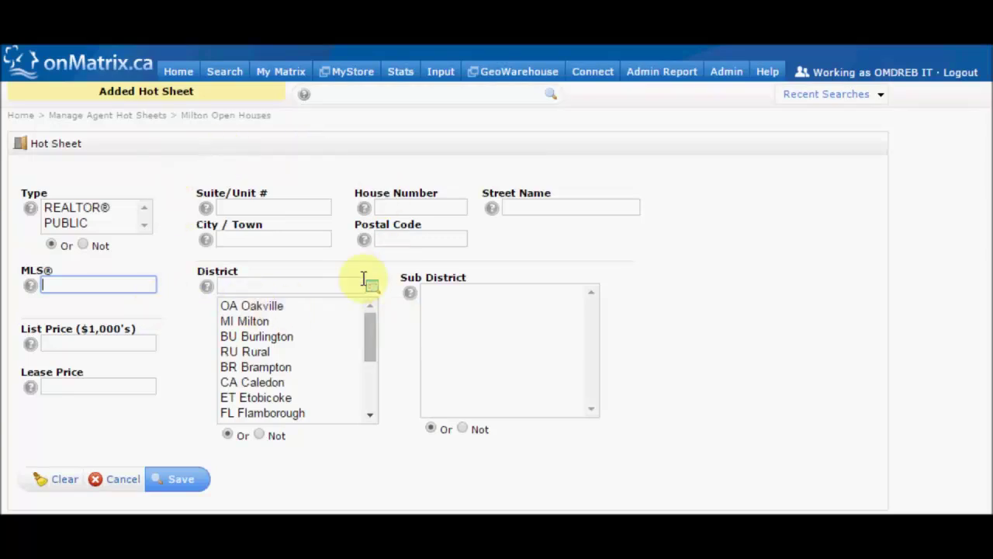
click(242, 321)
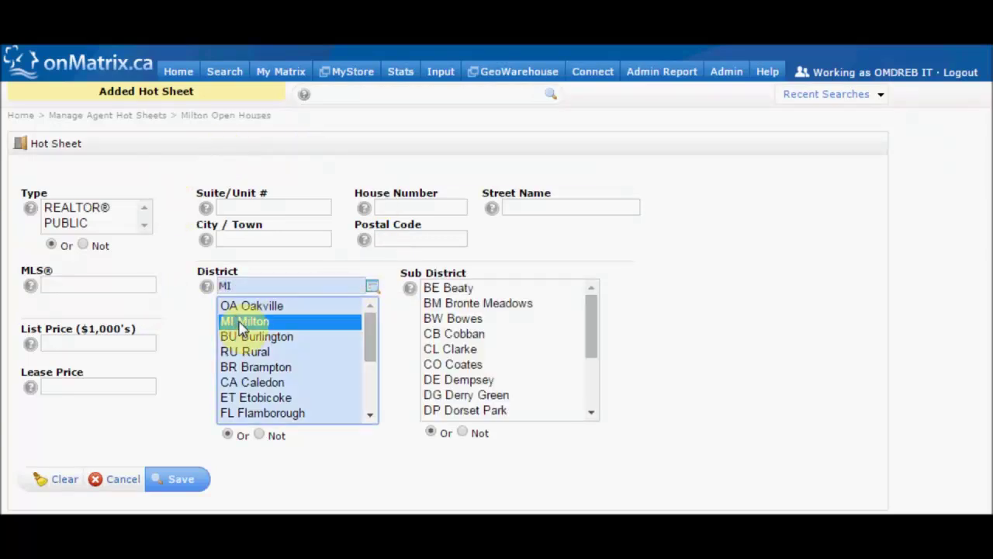
click(181, 481)
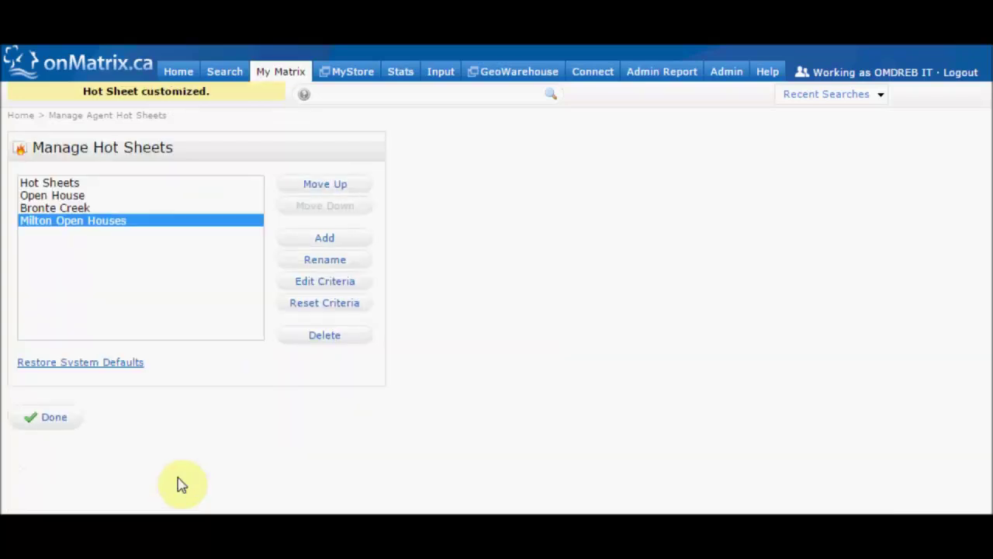
click(180, 77)
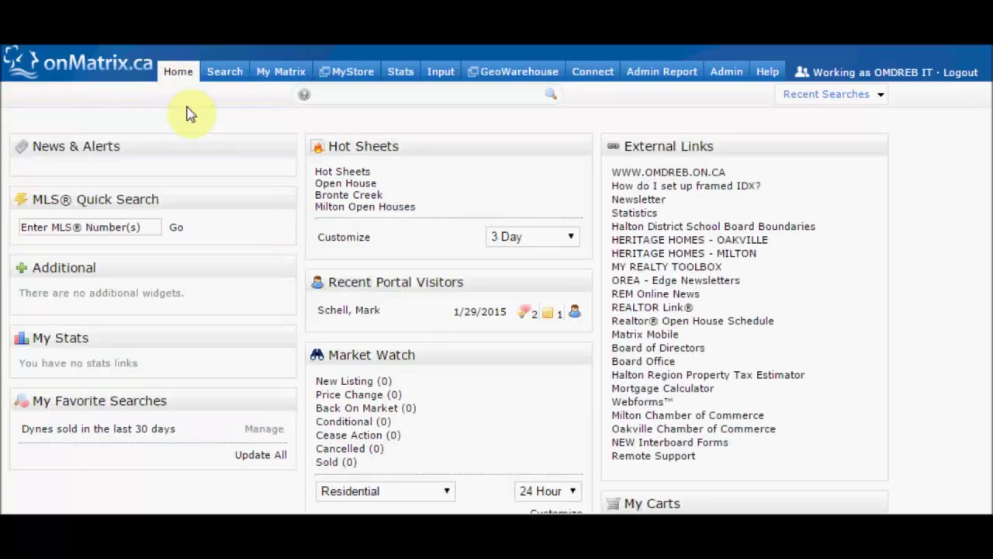
click(411, 208)
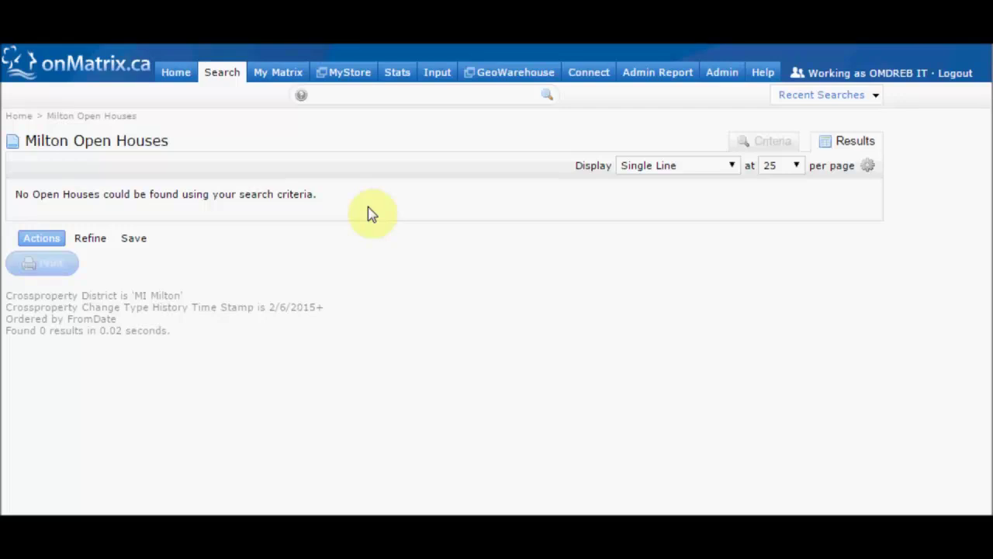
click(175, 73)
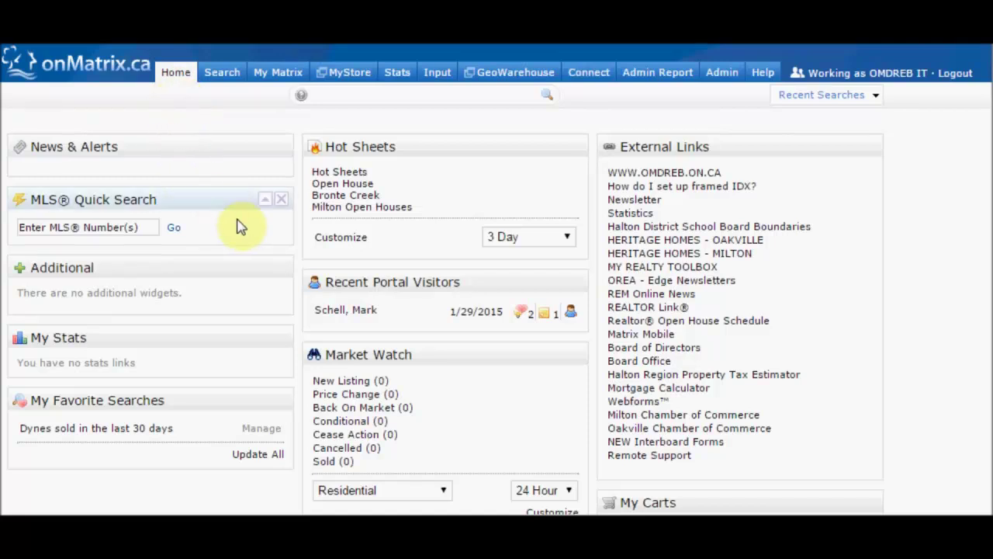
click(332, 239)
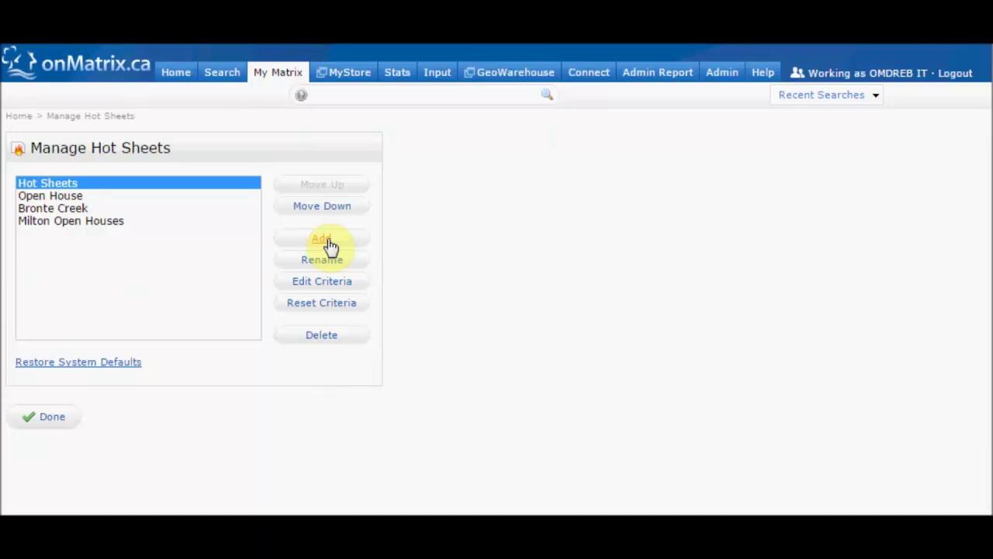
Delete the Milton Open Houses hot sheet, then restore the system default hot sheets.
click(92, 223)
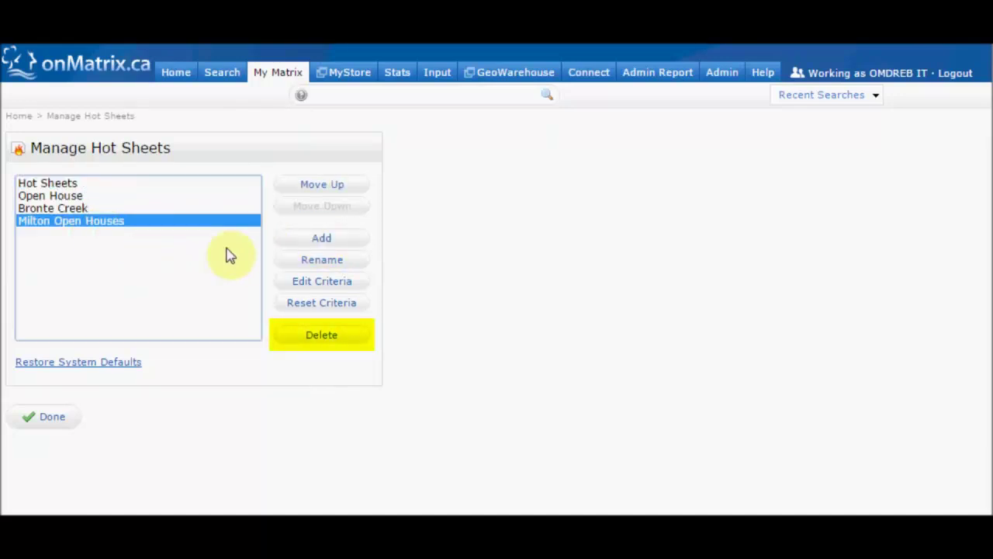
click(331, 341)
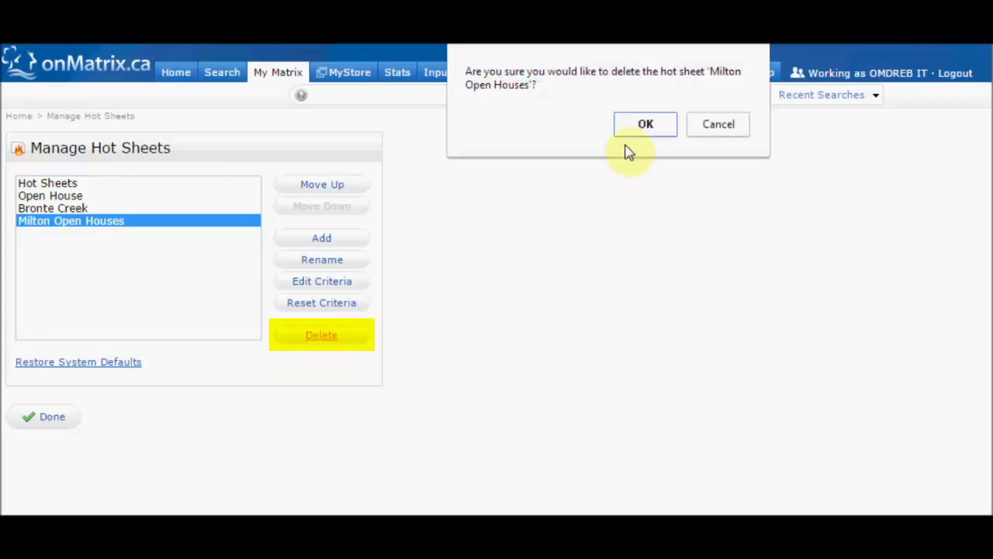
click(643, 126)
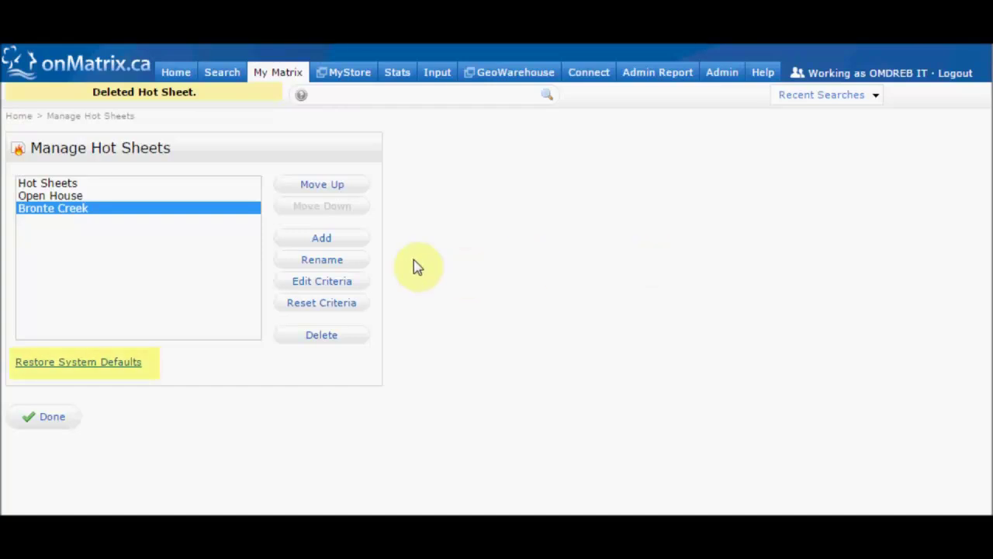
click(69, 365)
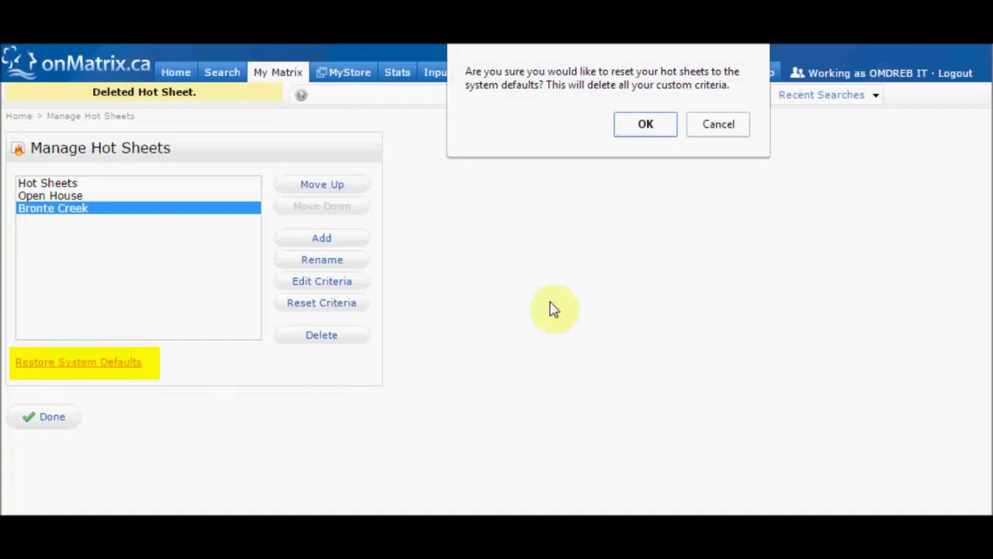
click(633, 128)
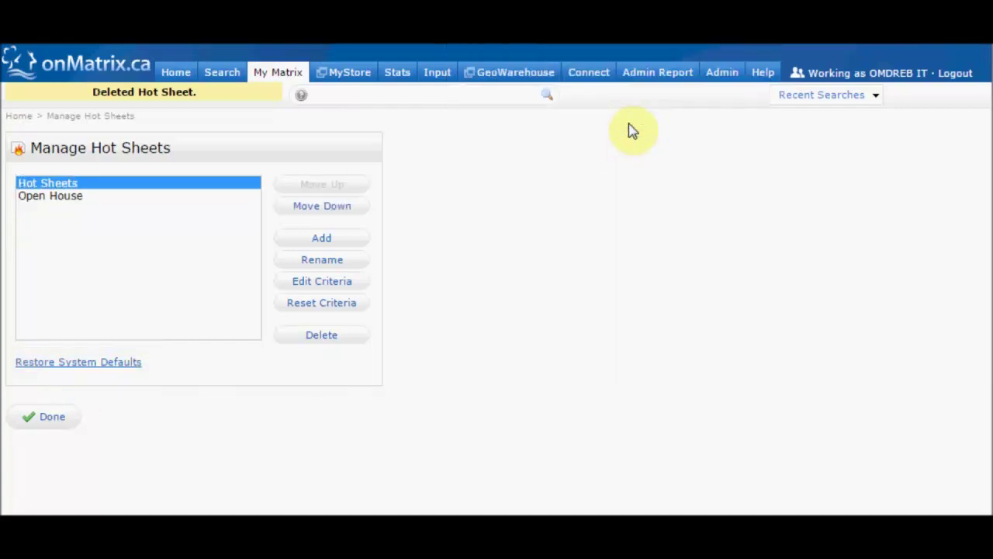